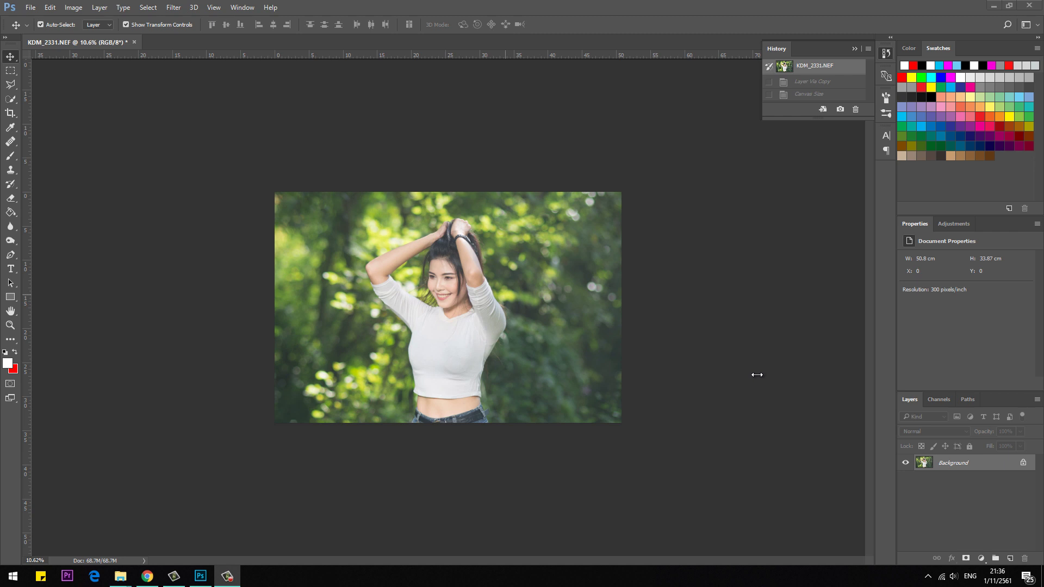
Copy the portrait photo to a new Layer 1 and make the Background layer active
click(746, 373)
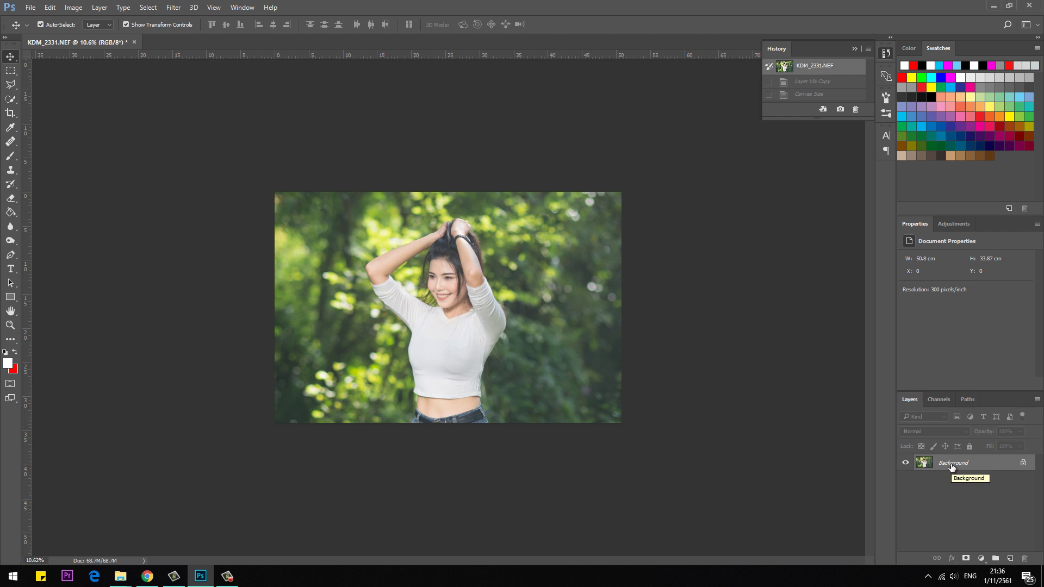
key(ctrl)
key(ctrl+j)
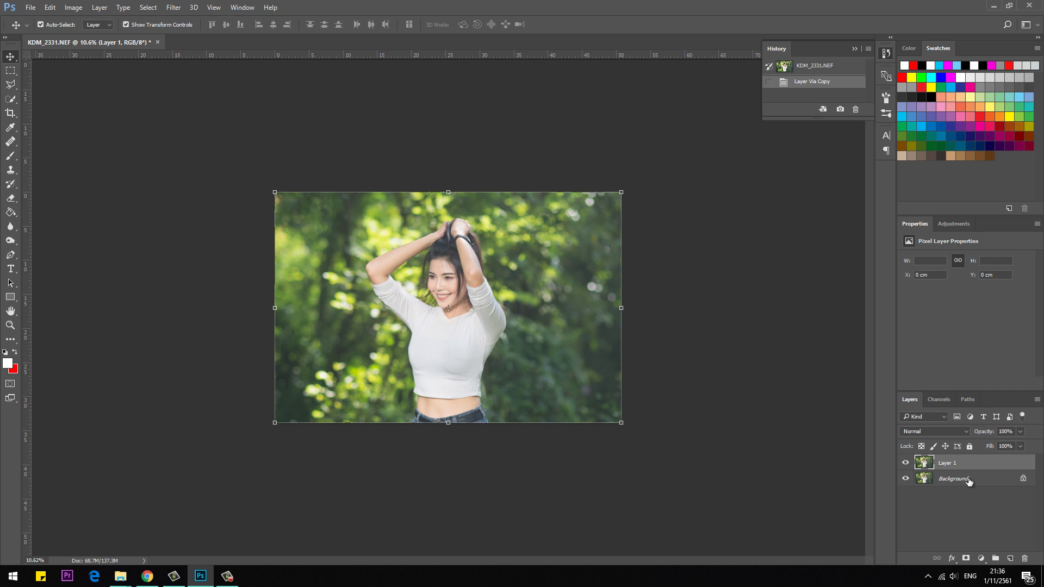
click(966, 481)
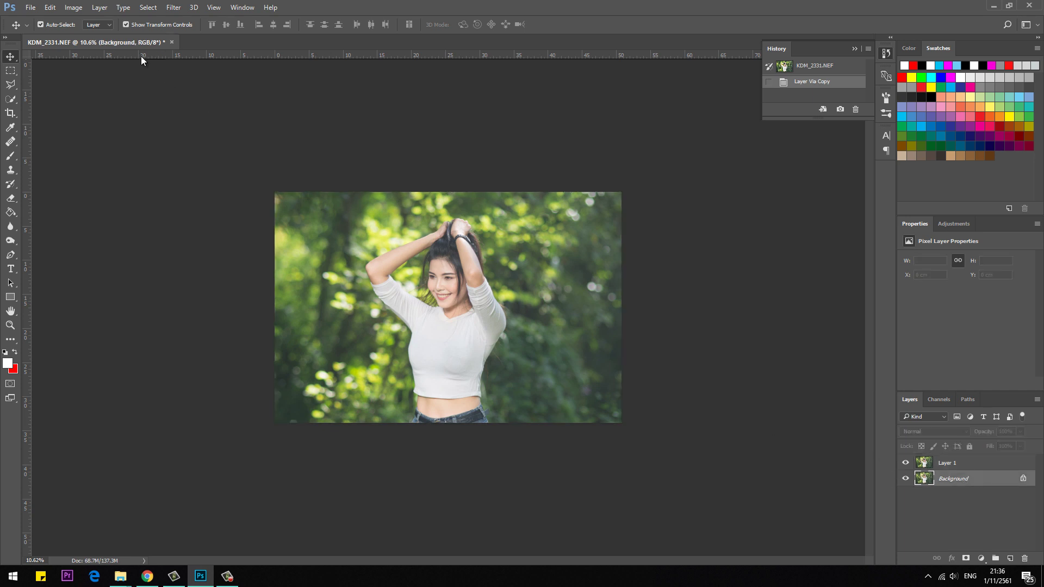
Set the canvas size to 110 percent width and 110 percent height
click(74, 8)
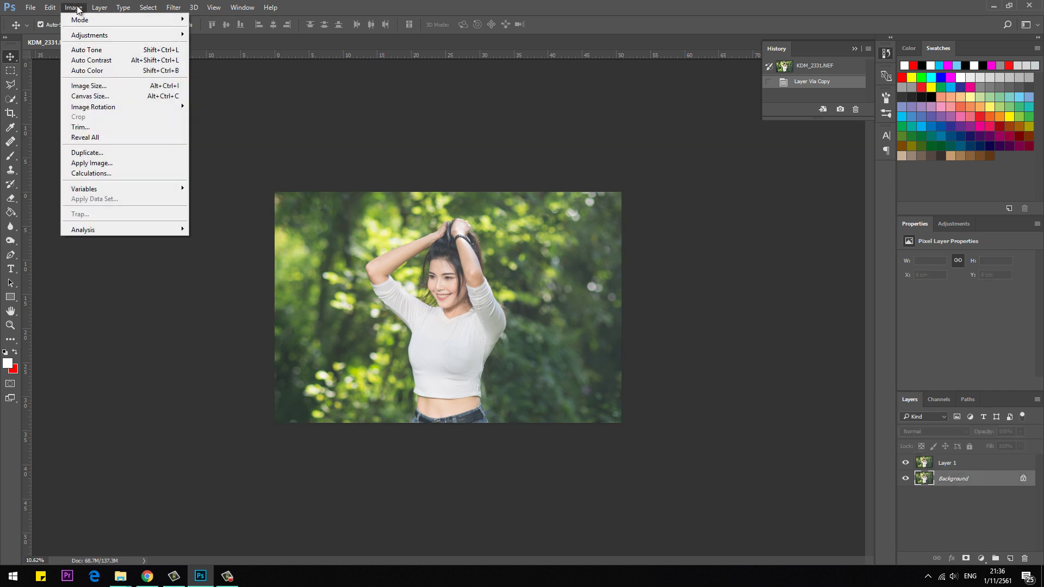
click(106, 97)
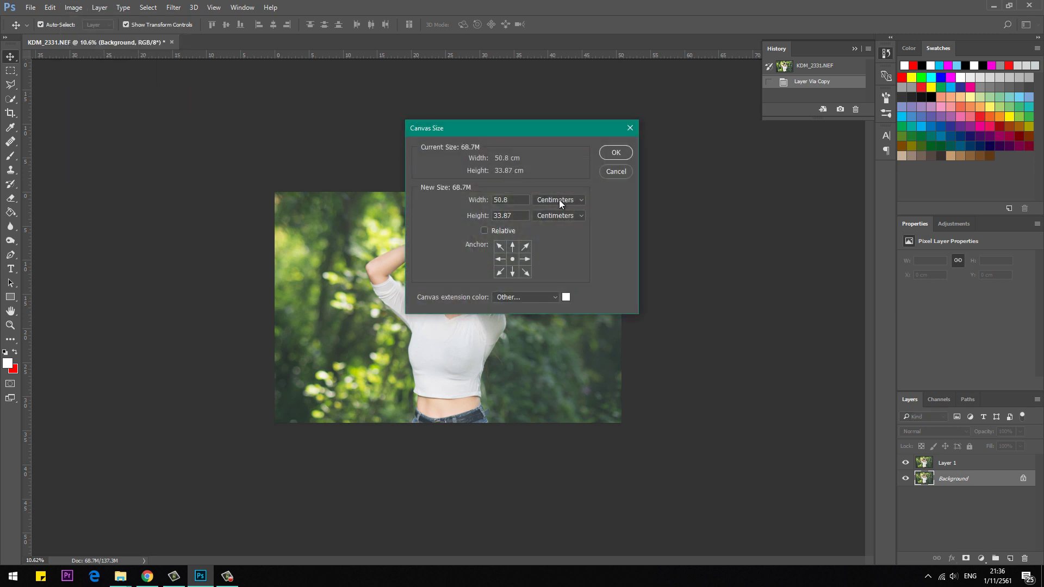
click(560, 200)
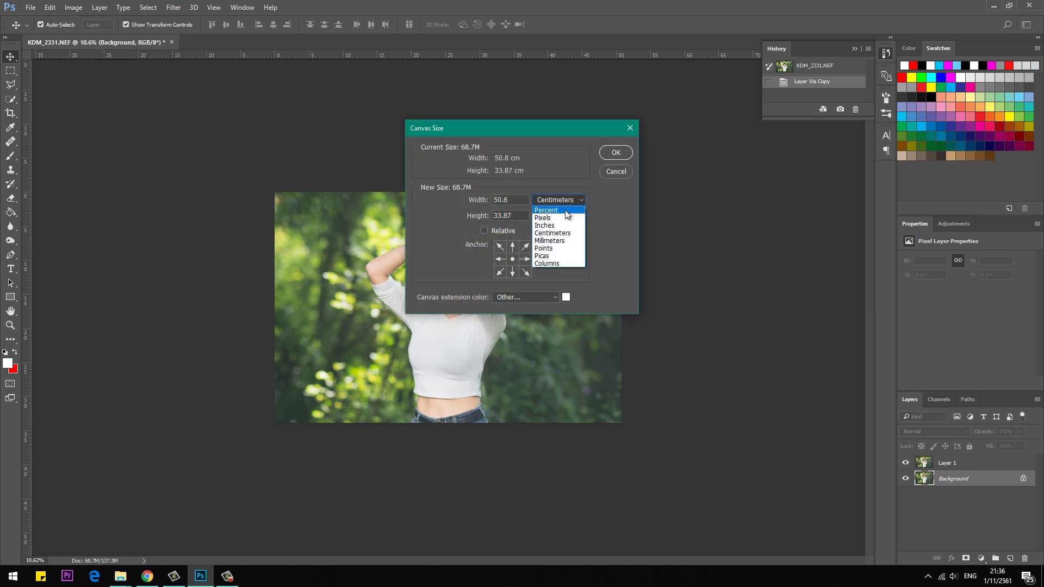
click(566, 211)
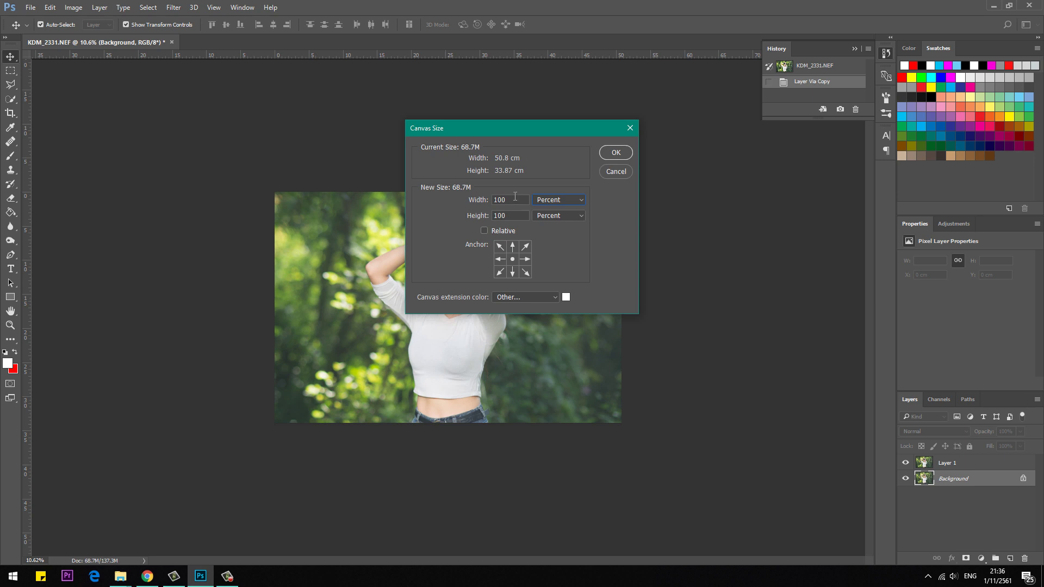
drag(515, 198, 491, 198)
text(110)
drag(520, 212, 461, 210)
text(11)
text(0)
Use a near-white (fafafa) canvas extension colour and apply the enlarged canvas
click(554, 298)
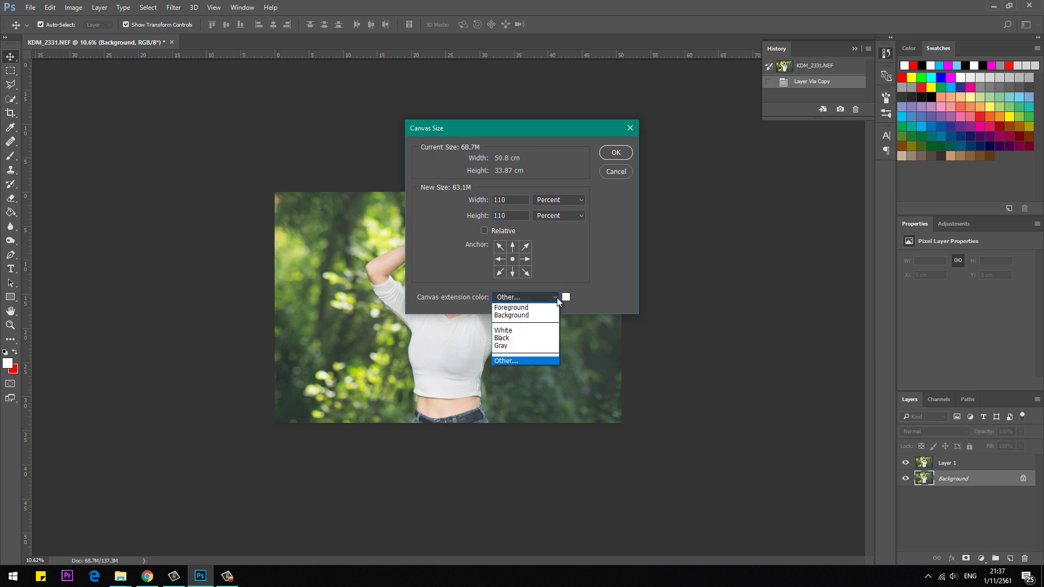
click(527, 316)
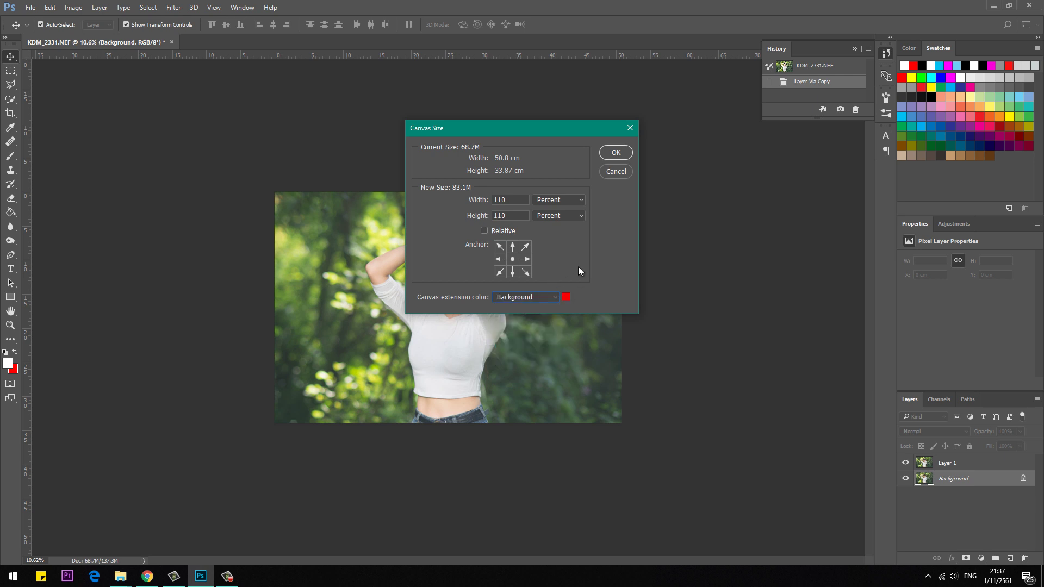
click(567, 299)
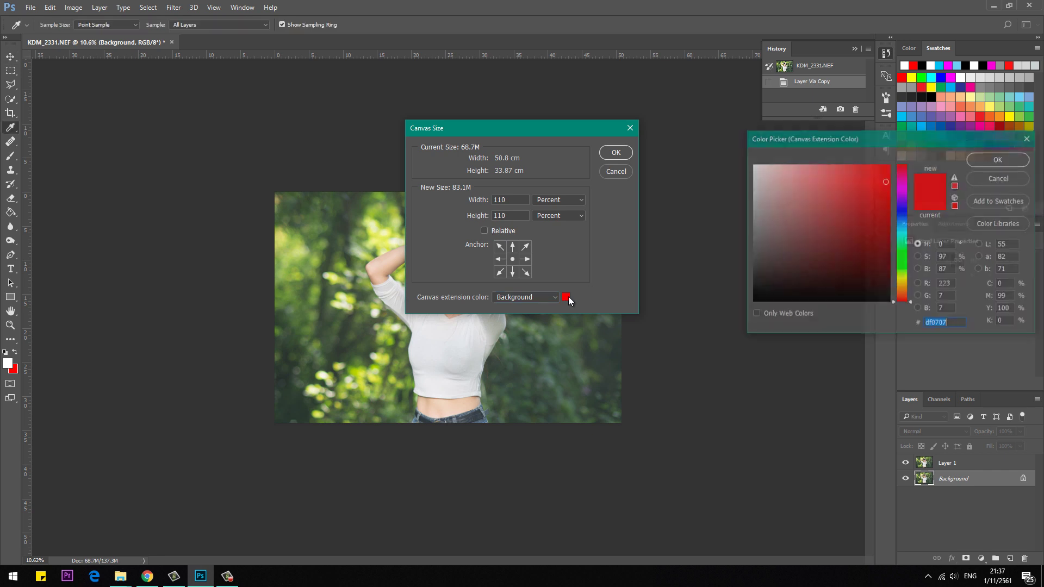
drag(838, 213, 740, 163)
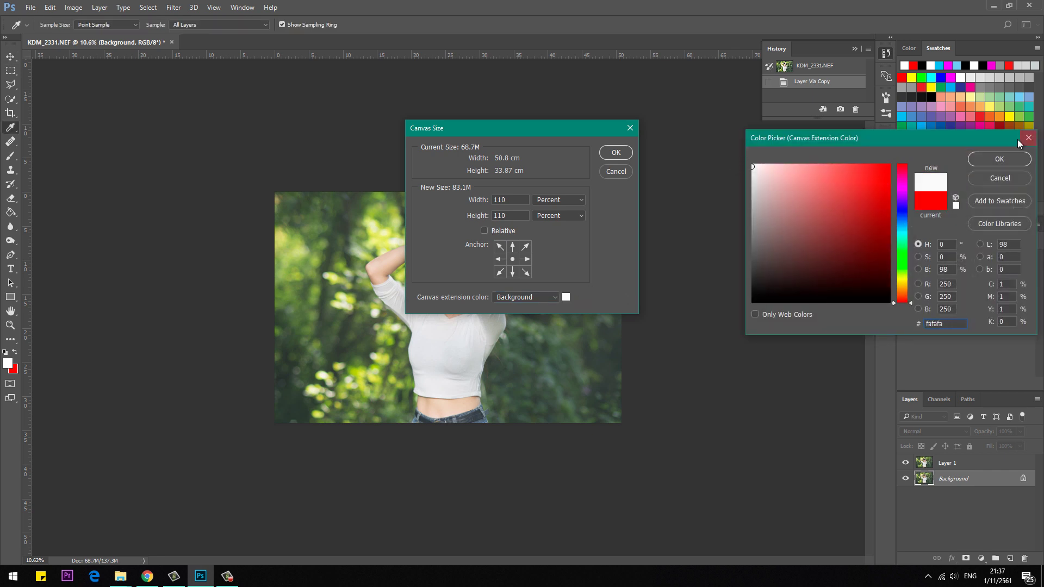
click(999, 158)
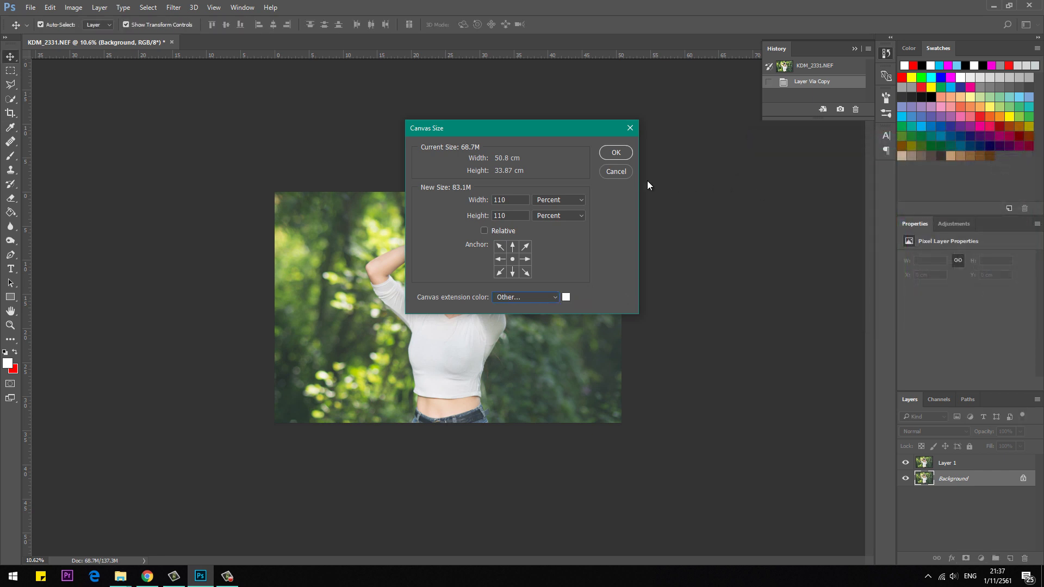
click(621, 153)
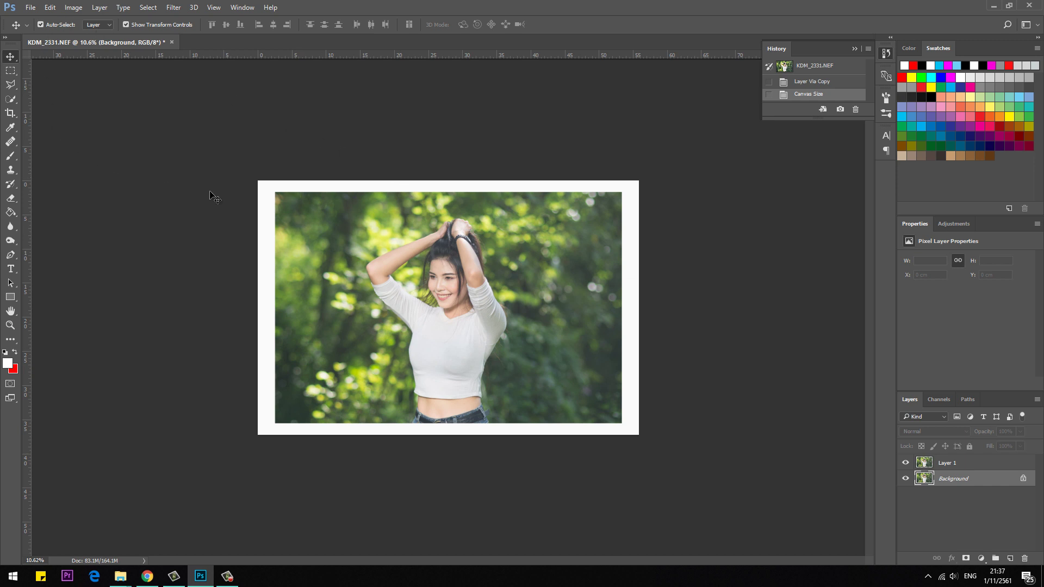
Draw a rectangular marquee from the border's top-left to near its bottom-right, enclosing the photo
click(10, 70)
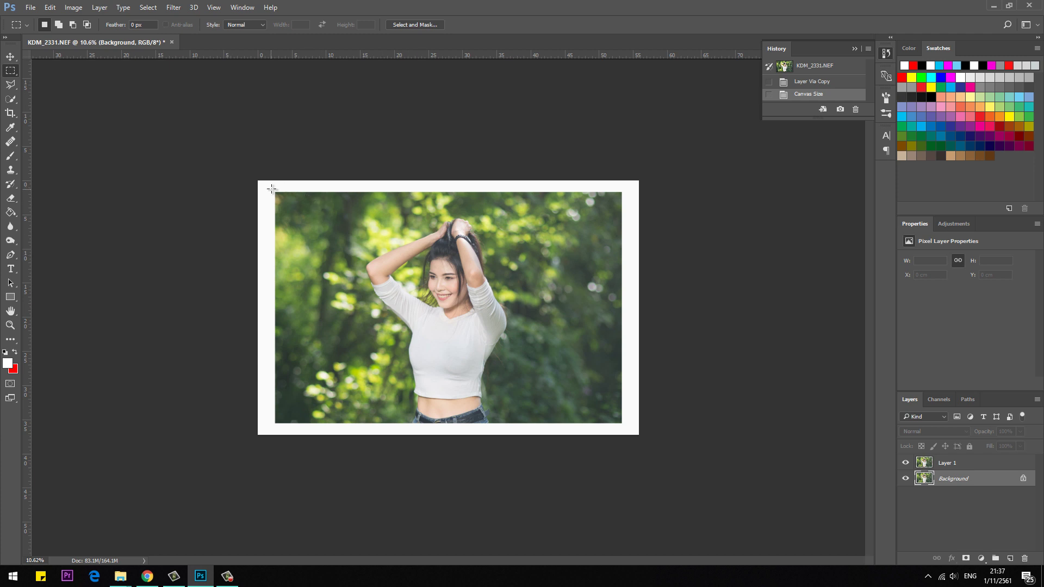
mouse_move(272, 187)
mouse_down()
mouse_move(620, 391)
mouse_move(624, 426)
mouse_up()
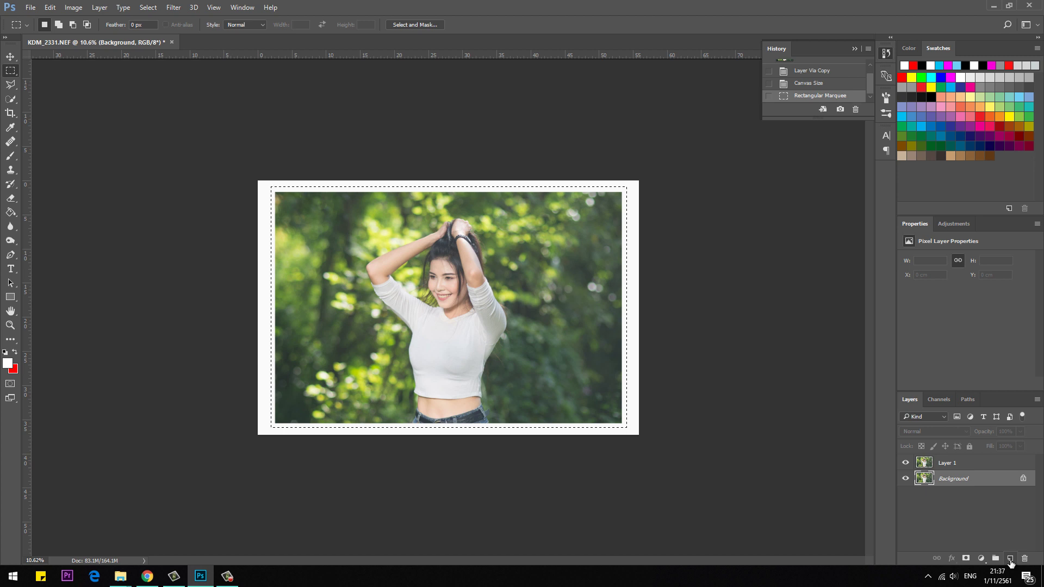
Add a new Layer 2 below the photo copy and fill the selected rectangle with white
click(1011, 561)
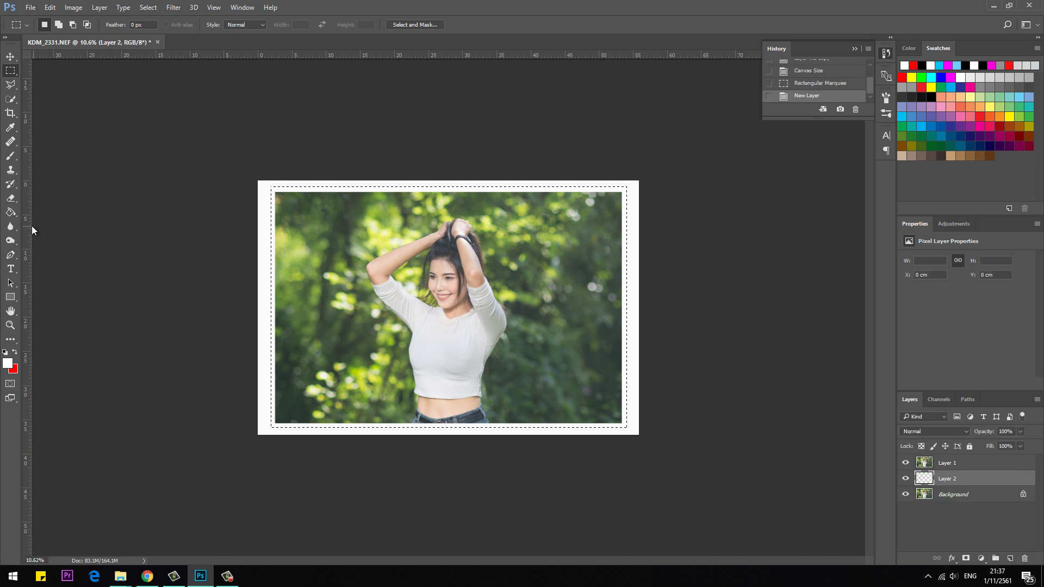
click(11, 215)
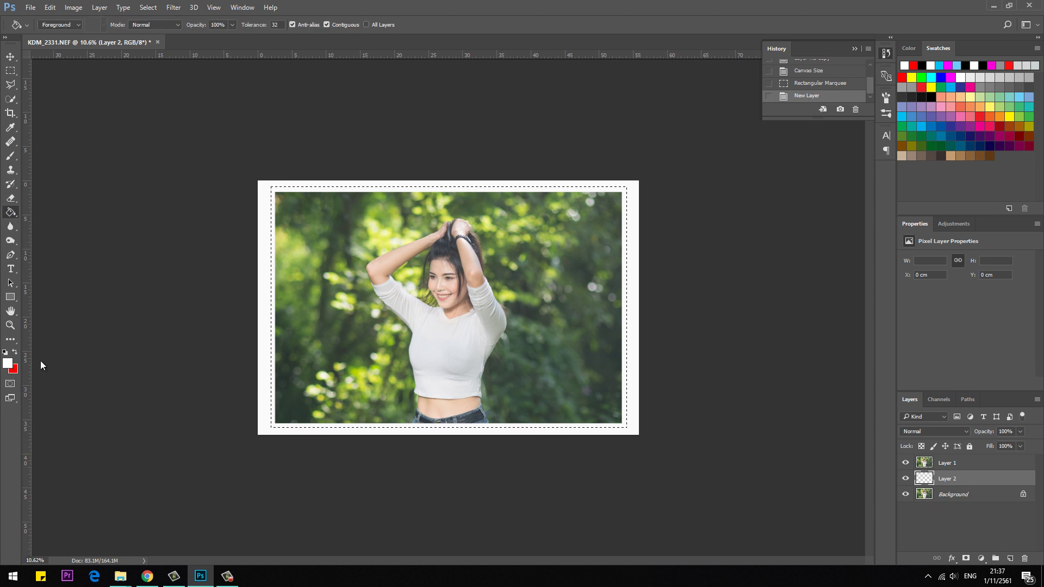
click(370, 302)
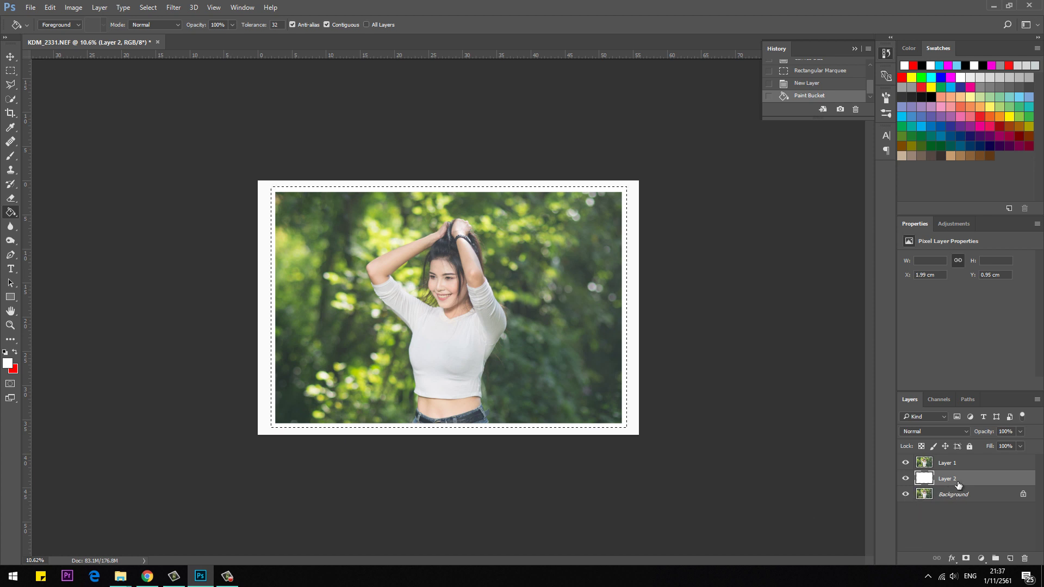
click(11, 56)
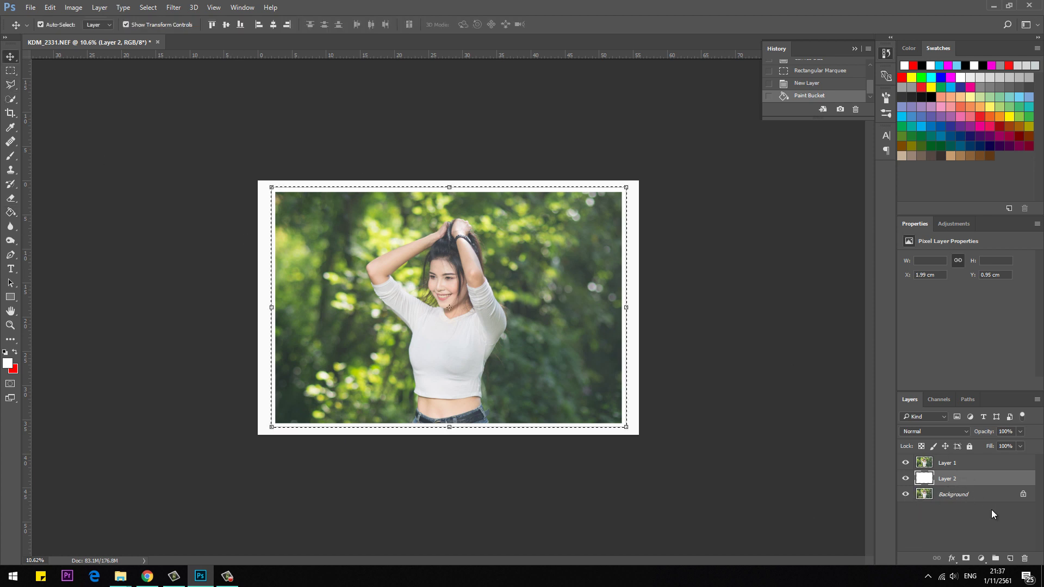
Give Layer 2 a Multiply drop shadow with 76% opacity, 10 px distance and 59 px size
click(952, 560)
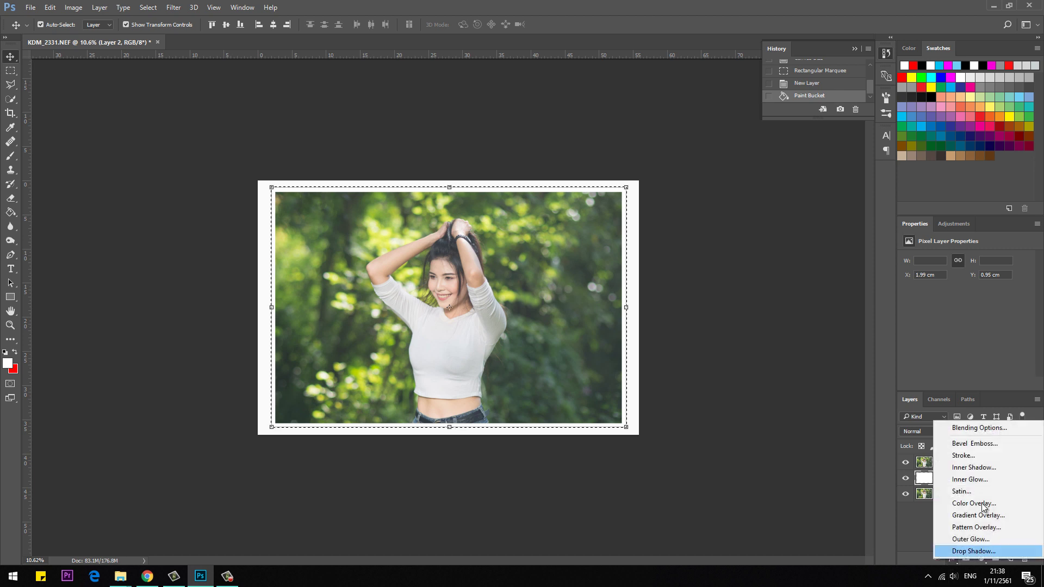
click(980, 428)
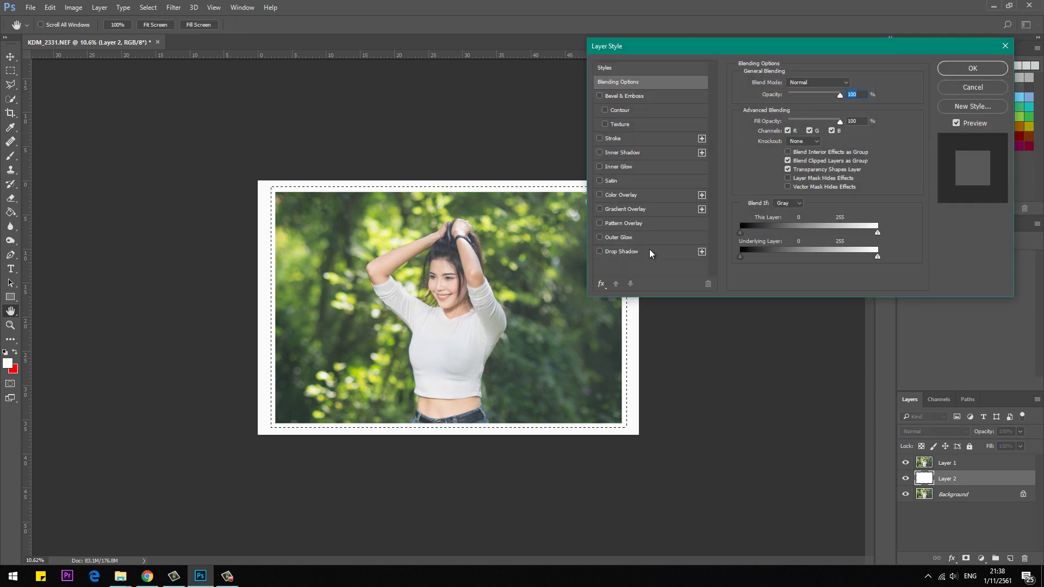
click(649, 250)
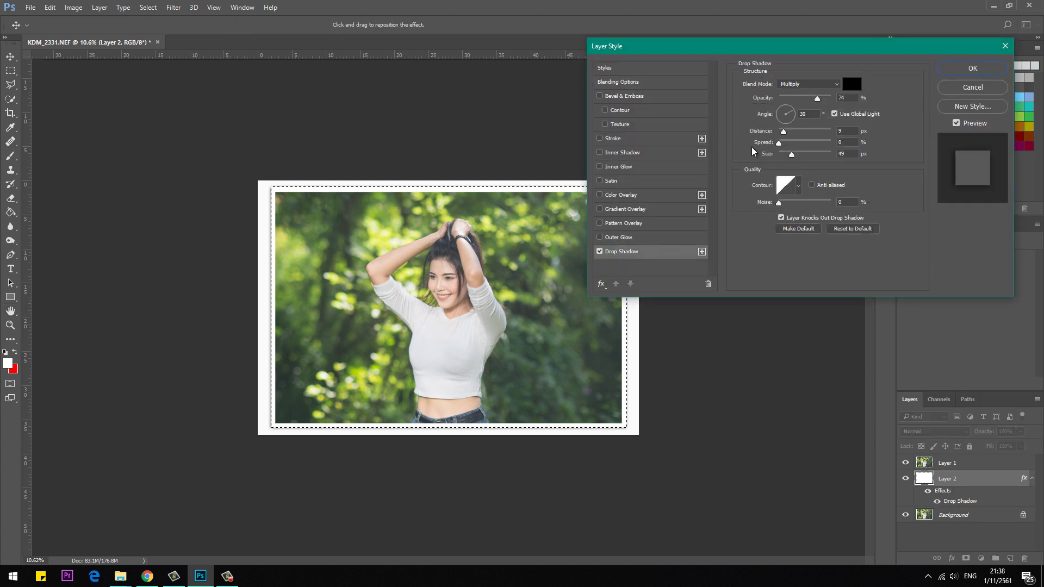
drag(809, 50, 878, 74)
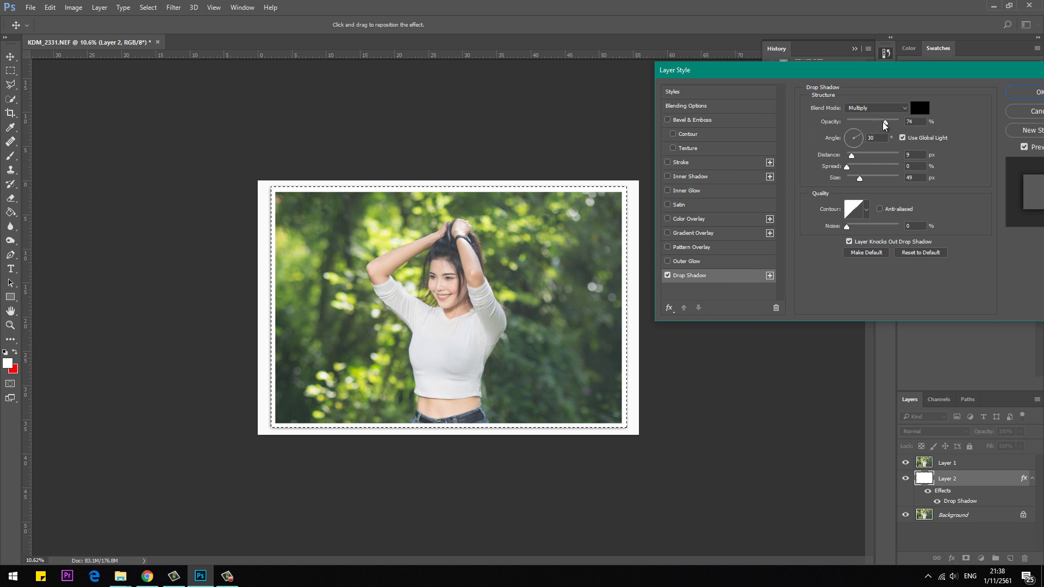
drag(884, 123, 882, 123)
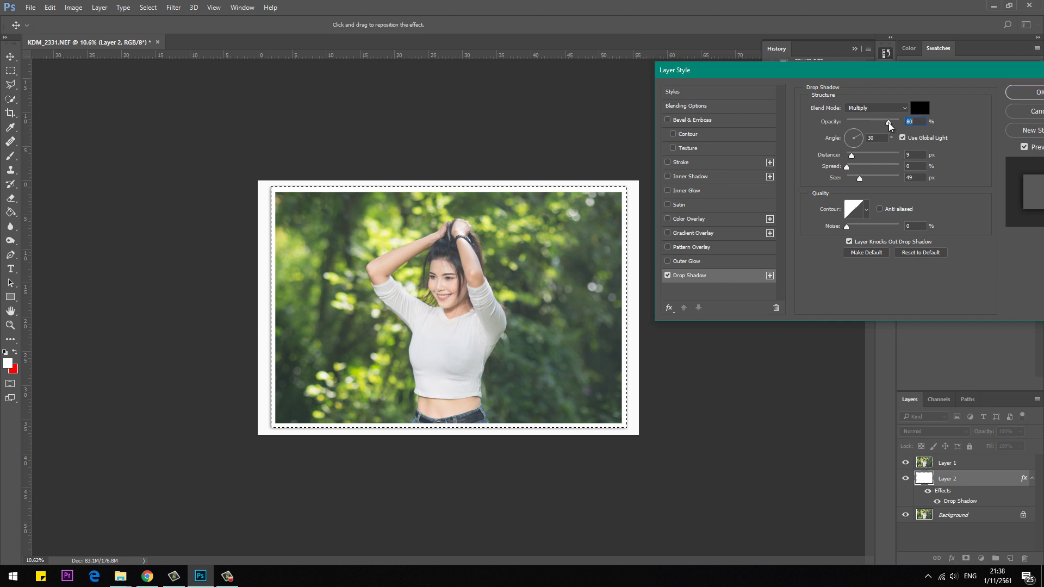
click(852, 156)
drag(859, 179, 867, 178)
click(853, 157)
drag(884, 122, 888, 122)
drag(927, 73, 847, 84)
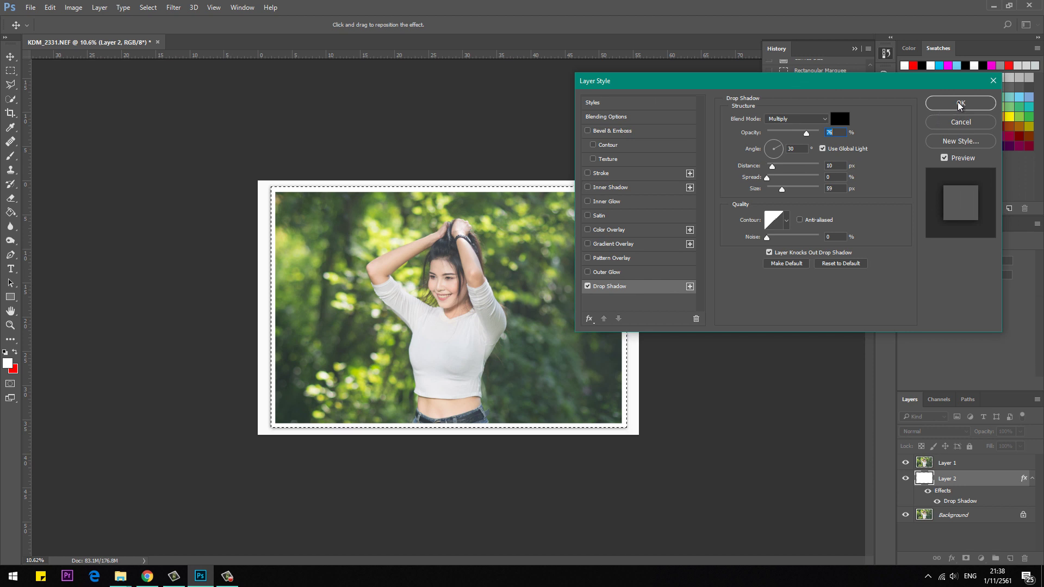
click(960, 103)
Deselect the rectangular selection around the frame
key(m)
right_click(311, 243)
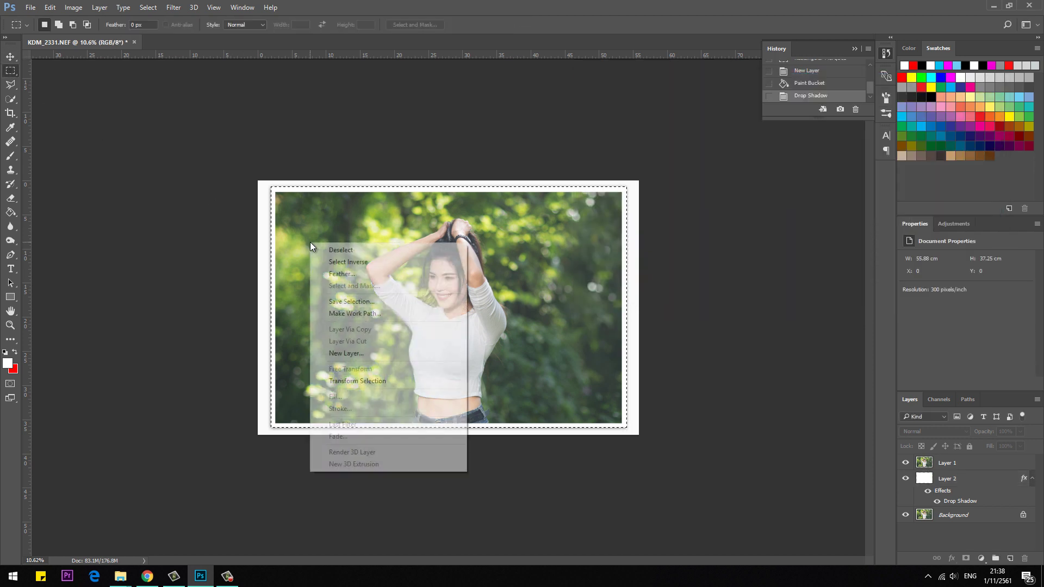
click(327, 251)
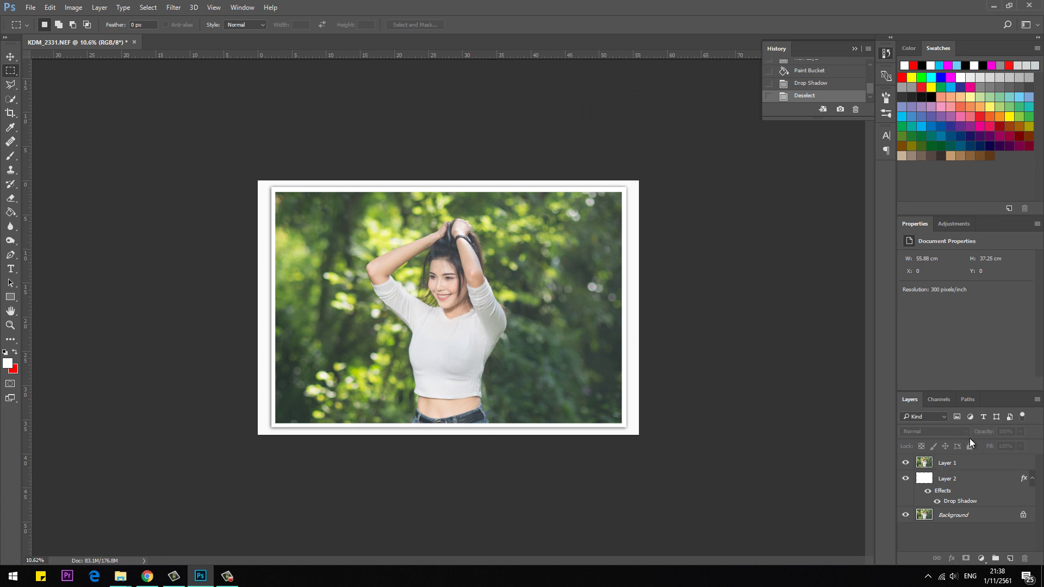
Merge Layer 1 and Layer 2 into a single Layer 1
click(972, 466)
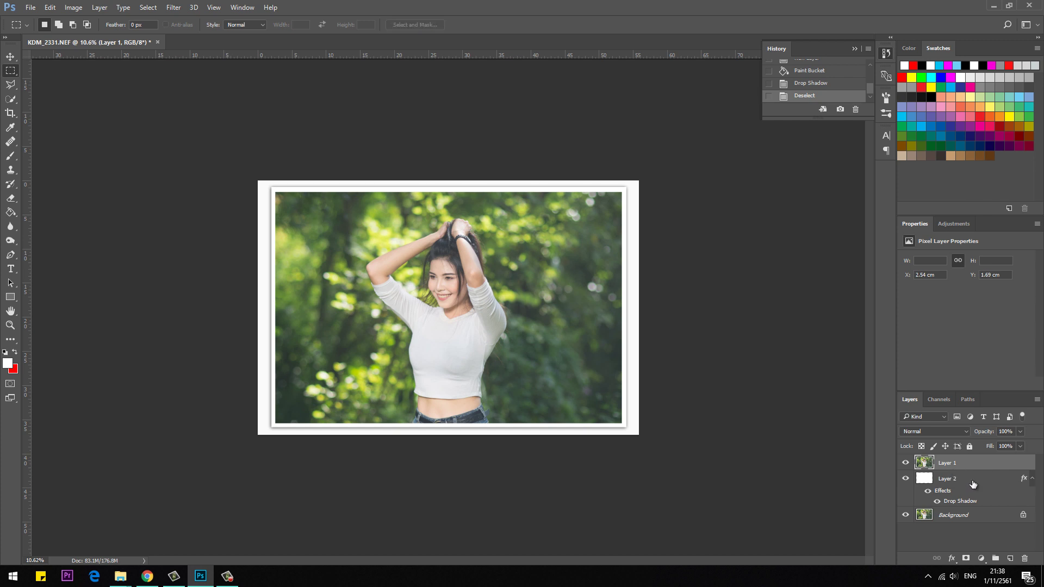
shift+click(974, 479)
right_click(975, 478)
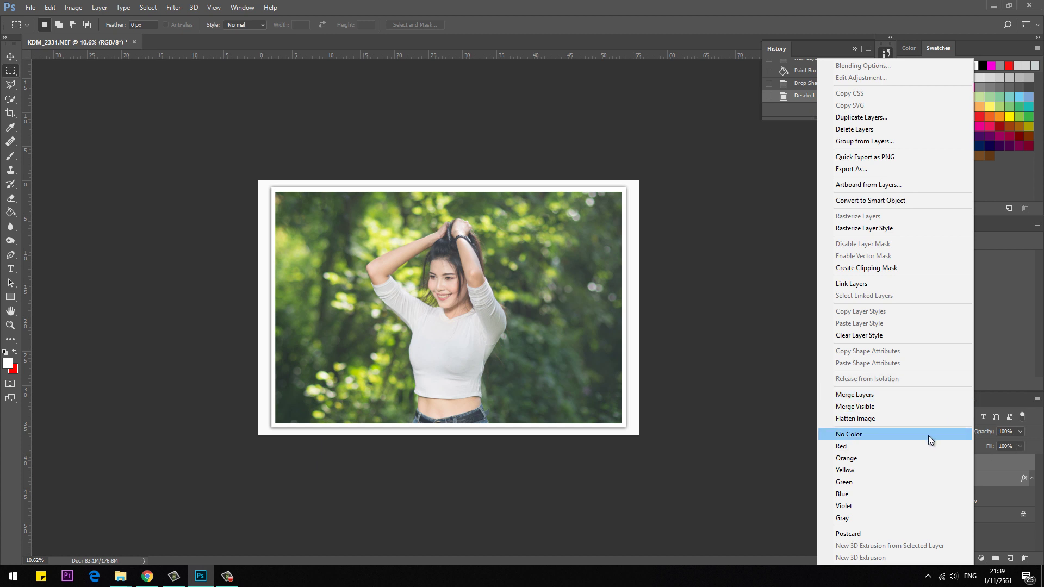
click(873, 395)
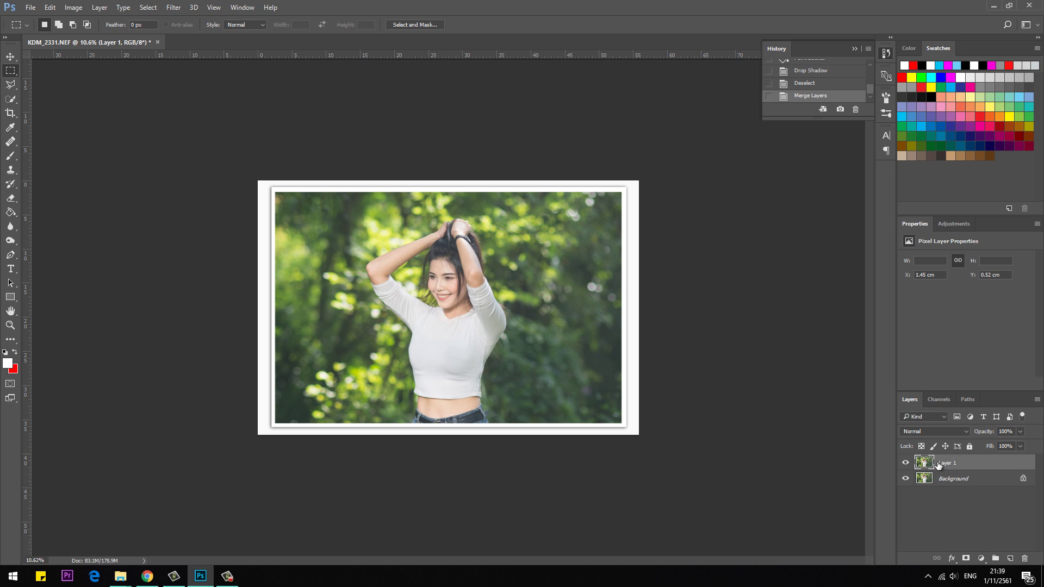
Duplicate Layer 1 as Layer 1 copy and rotate the copy about 1.24° clockwise
key(ctrl+j)
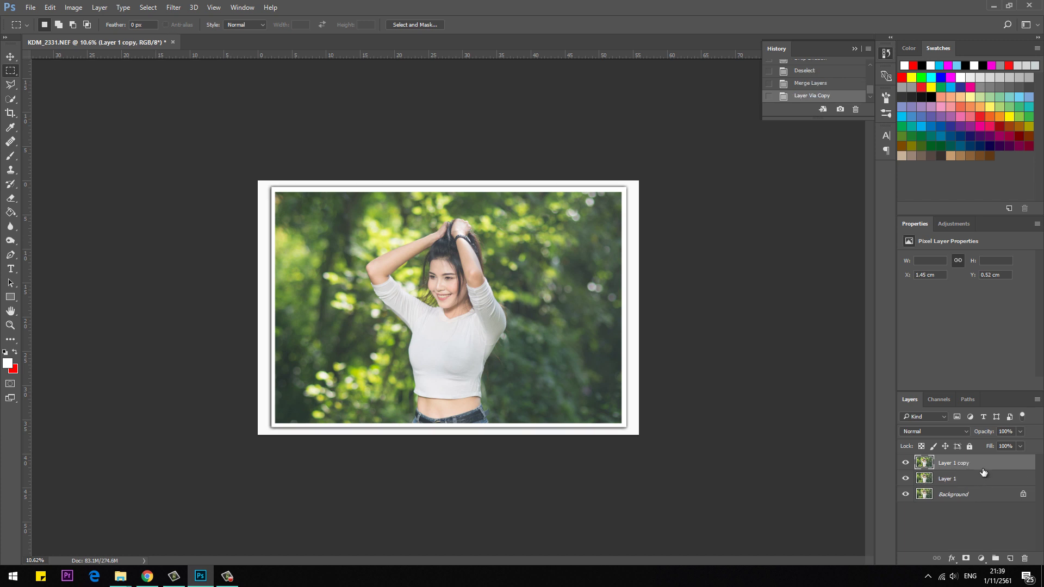
click(13, 117)
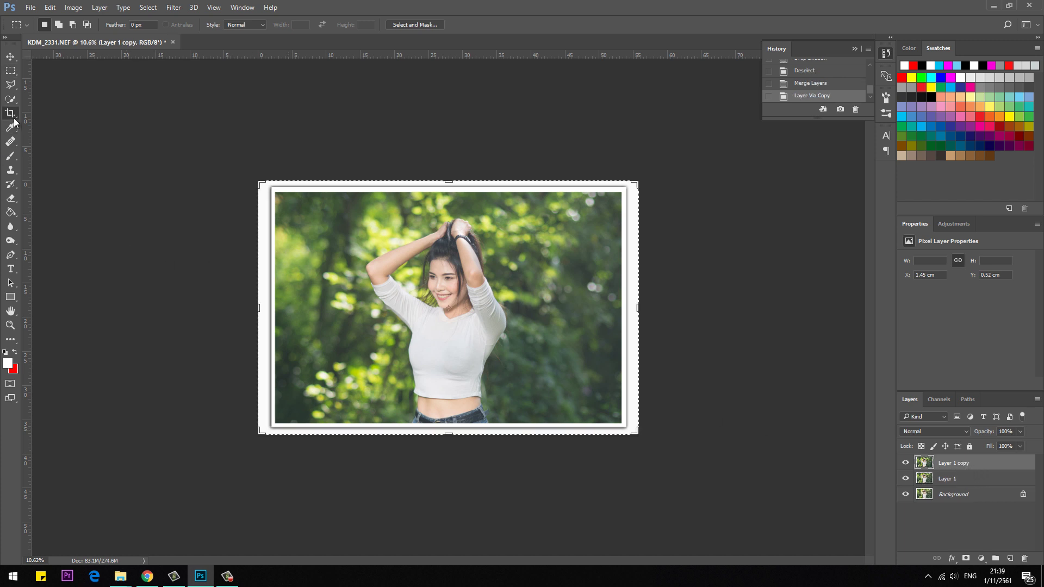
click(13, 61)
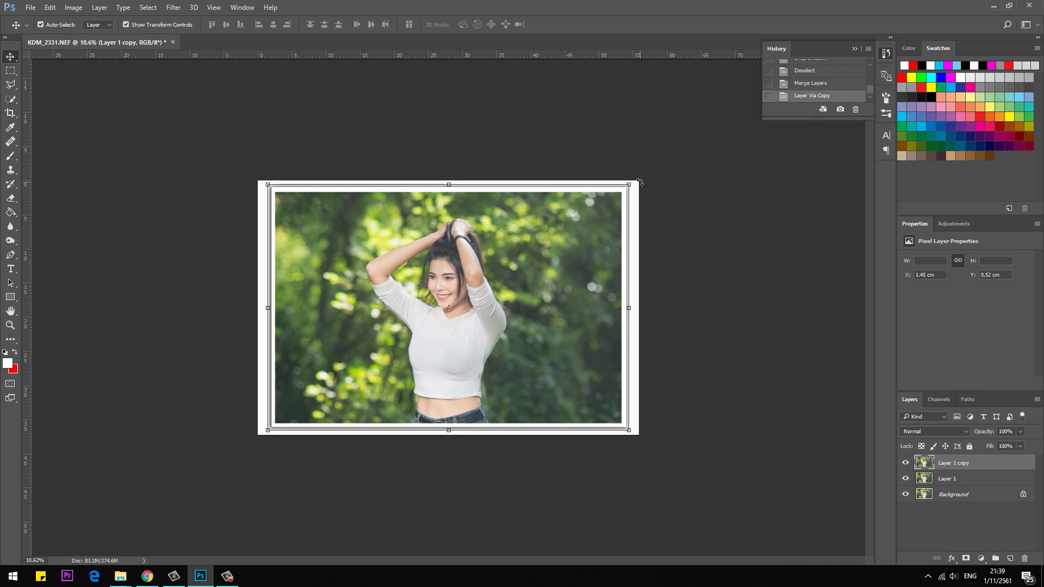
drag(640, 182, 635, 183)
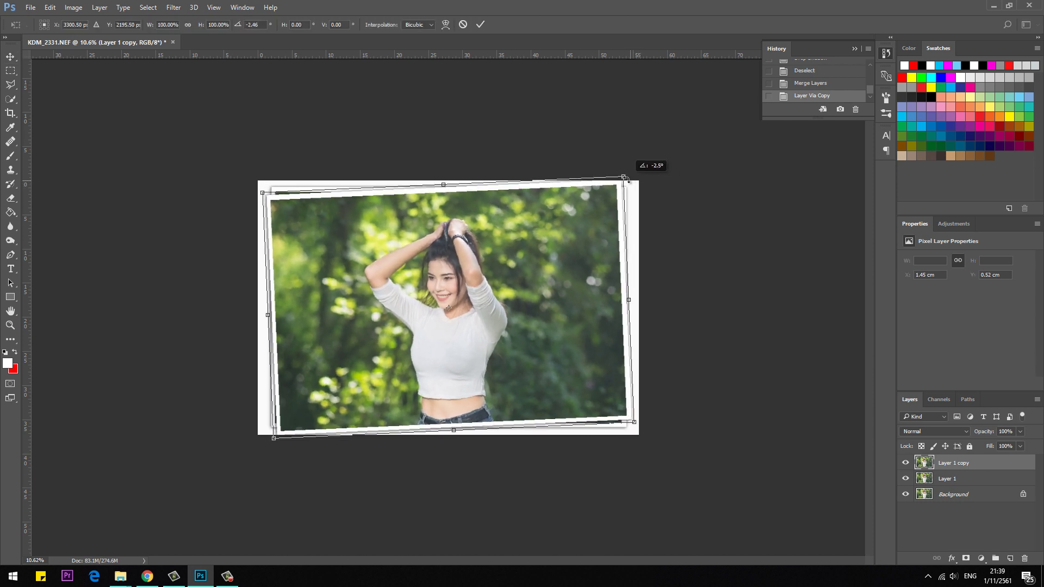
drag(634, 184, 633, 189)
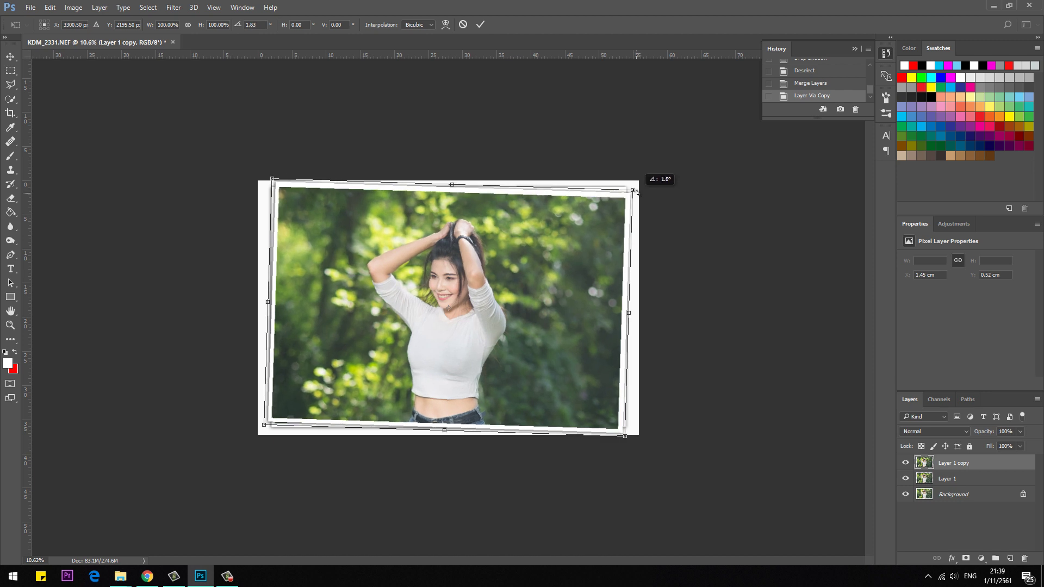
click(481, 25)
click(952, 479)
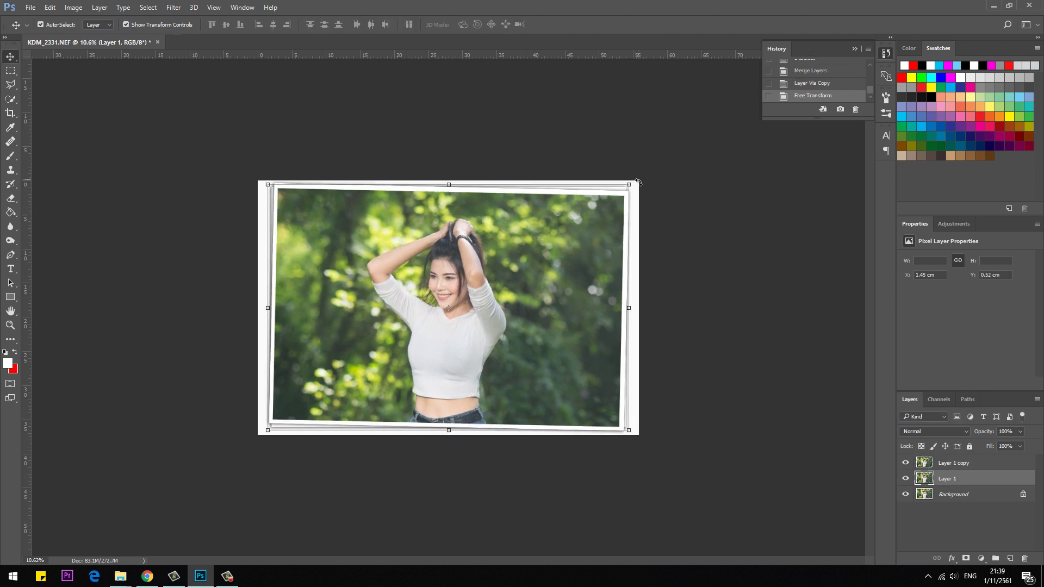
Rotate the original Layer 1 about -1.1° the opposite way and commit it
drag(639, 183, 637, 182)
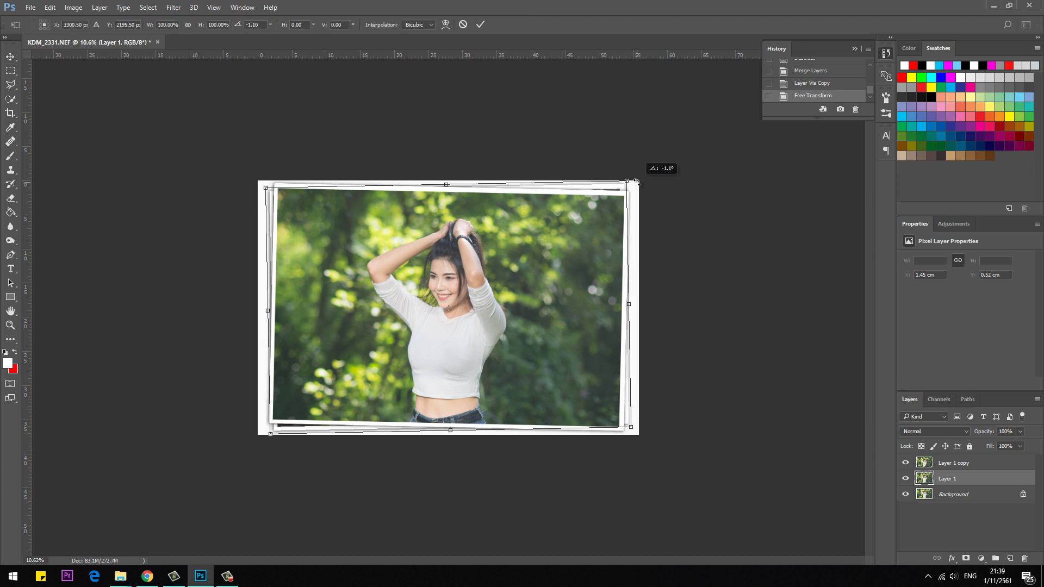
drag(637, 182, 636, 182)
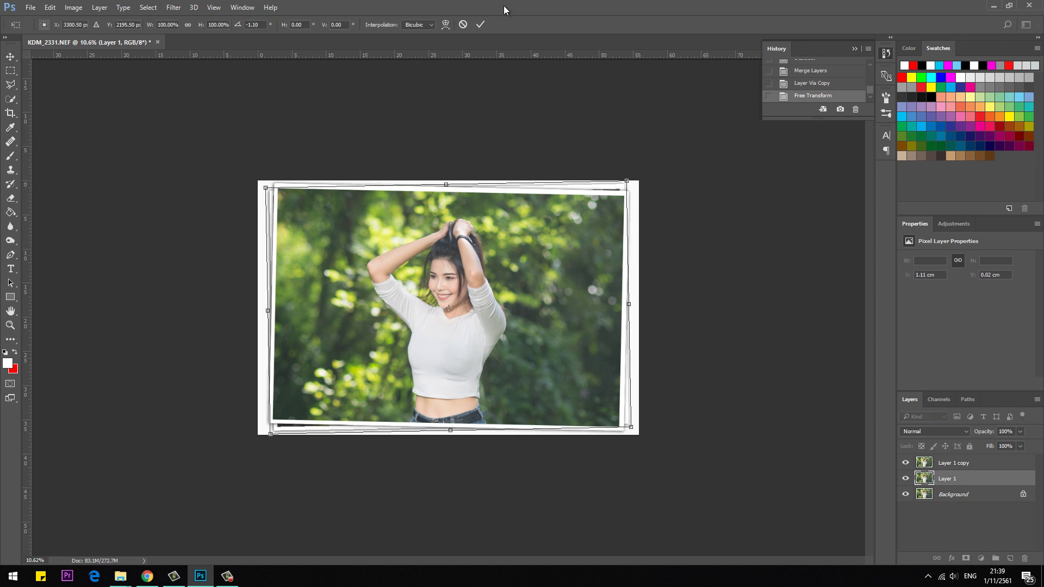
click(485, 27)
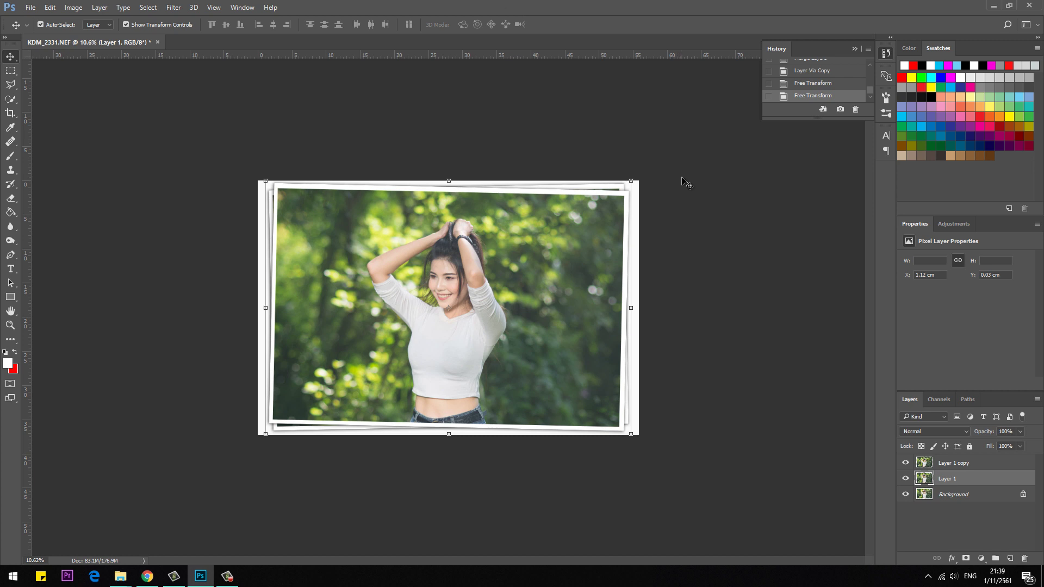